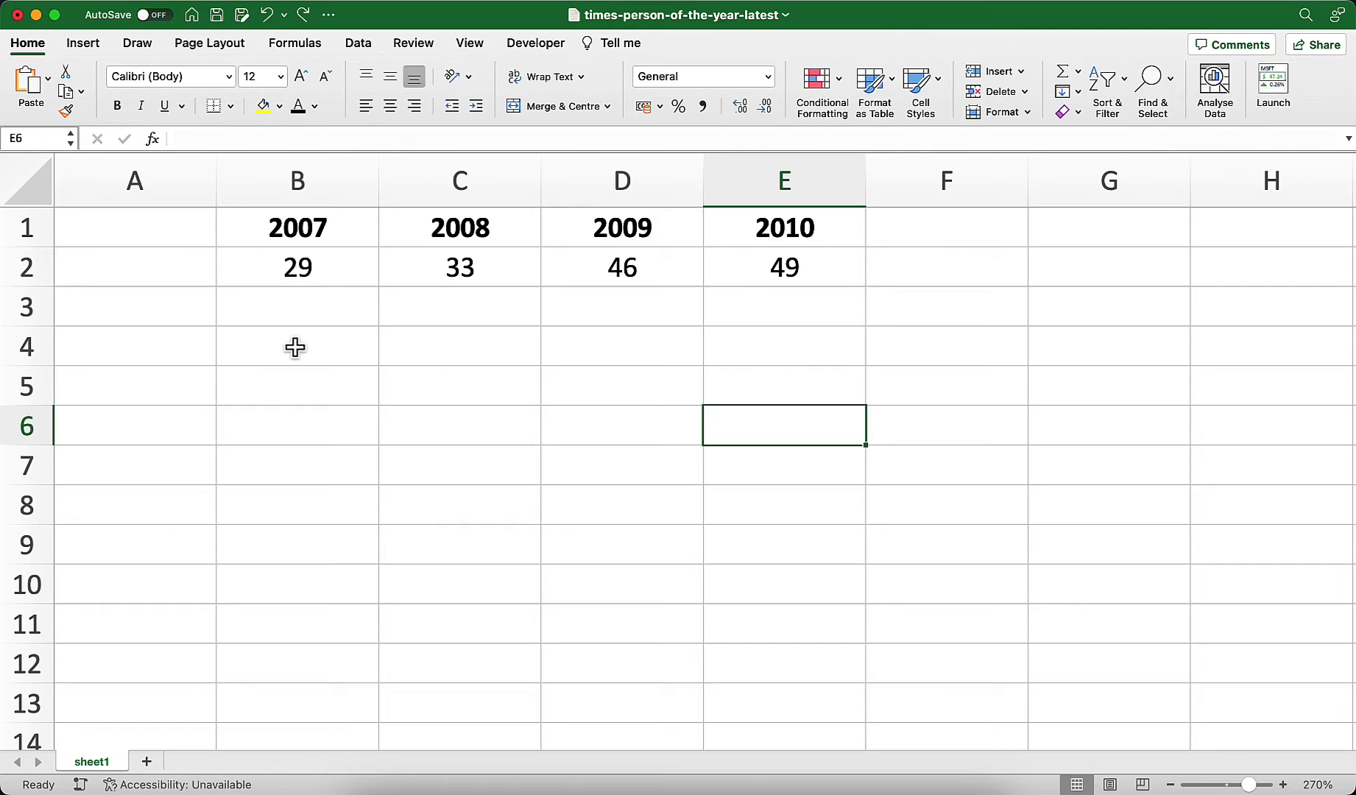
- Enter =TRANSPOSE(B1:E2) in B4 so years 2007-2010 and units 29, 33, 46, 49 spill vertically into B4:C7
left_click(295, 348)
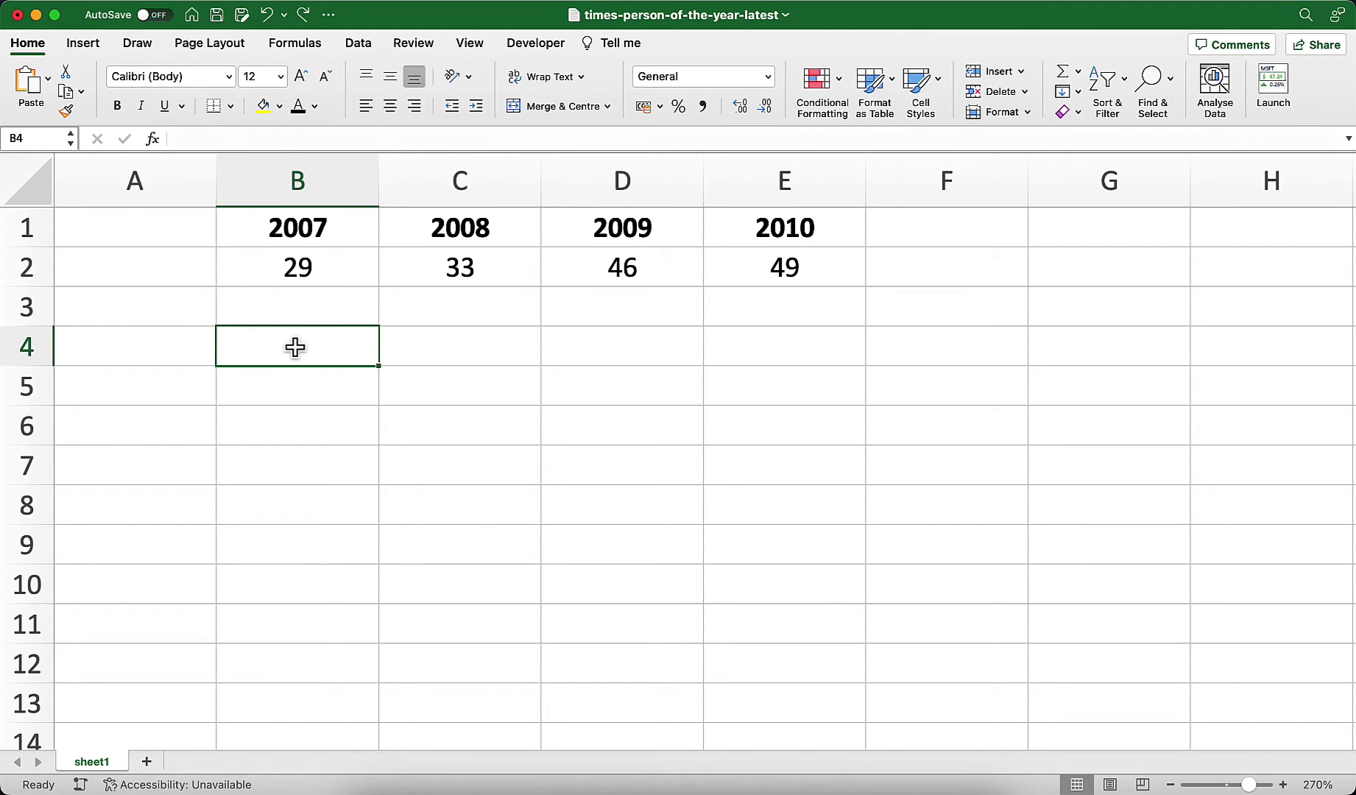
type("=tr")
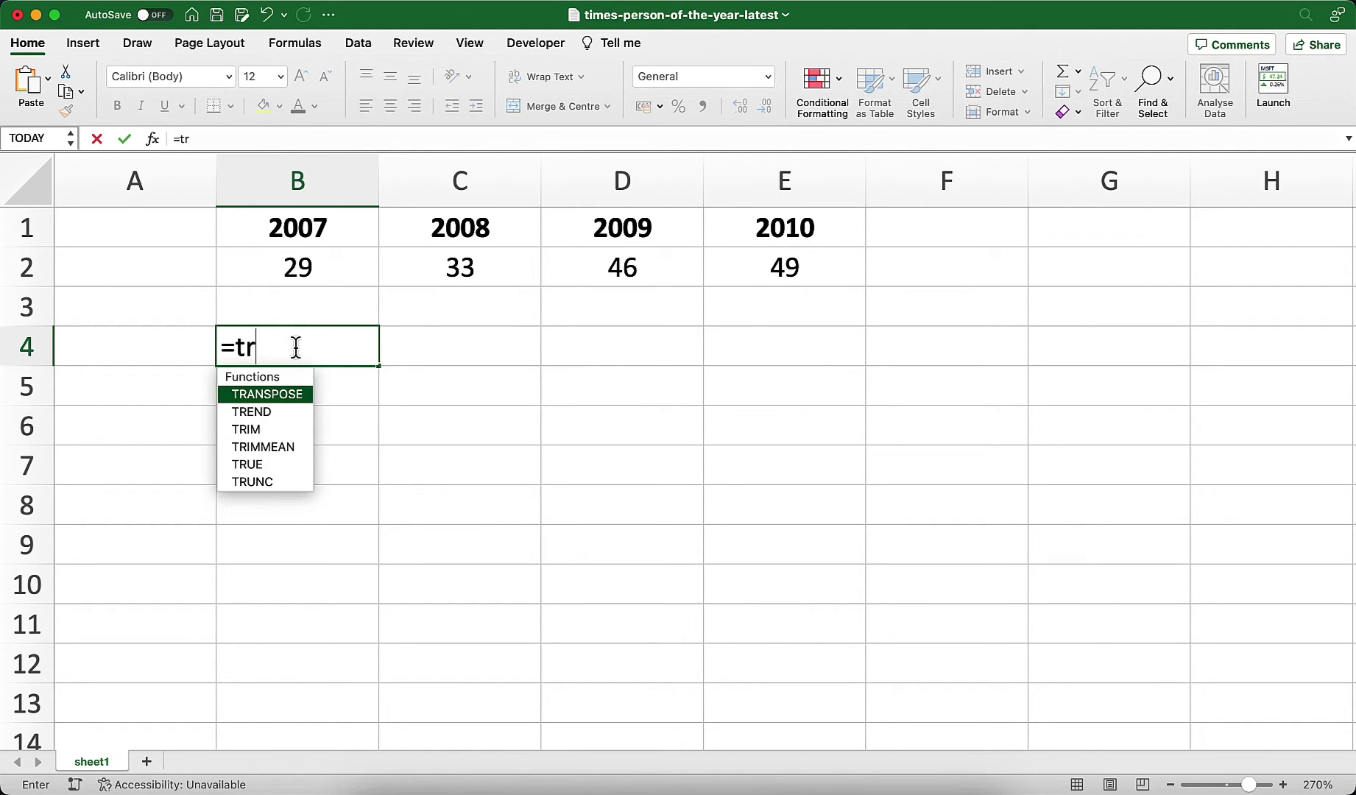
type("an")
key("Tab")
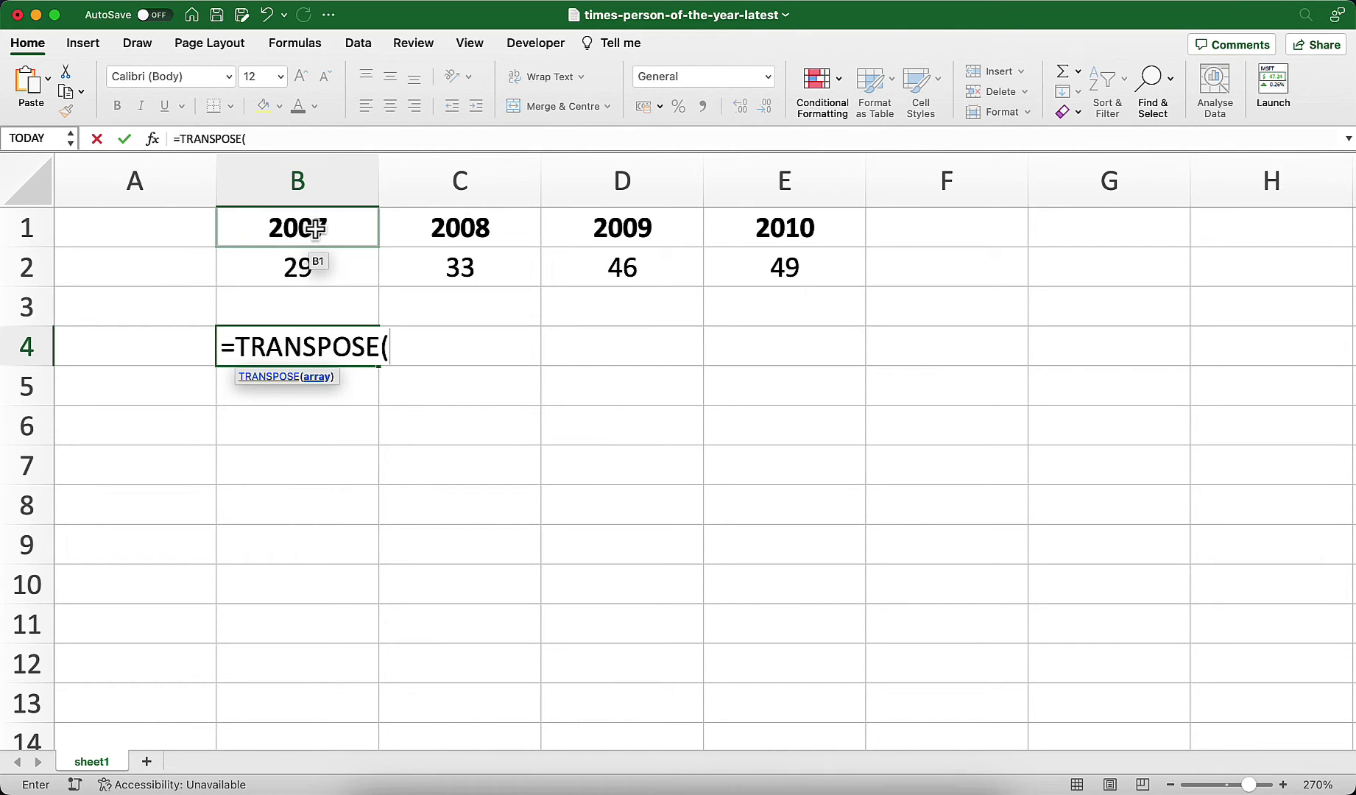
mouse_move(314, 229)
left_mouse_down()
mouse_move(682, 260)
mouse_move(736, 252)
left_mouse_up()
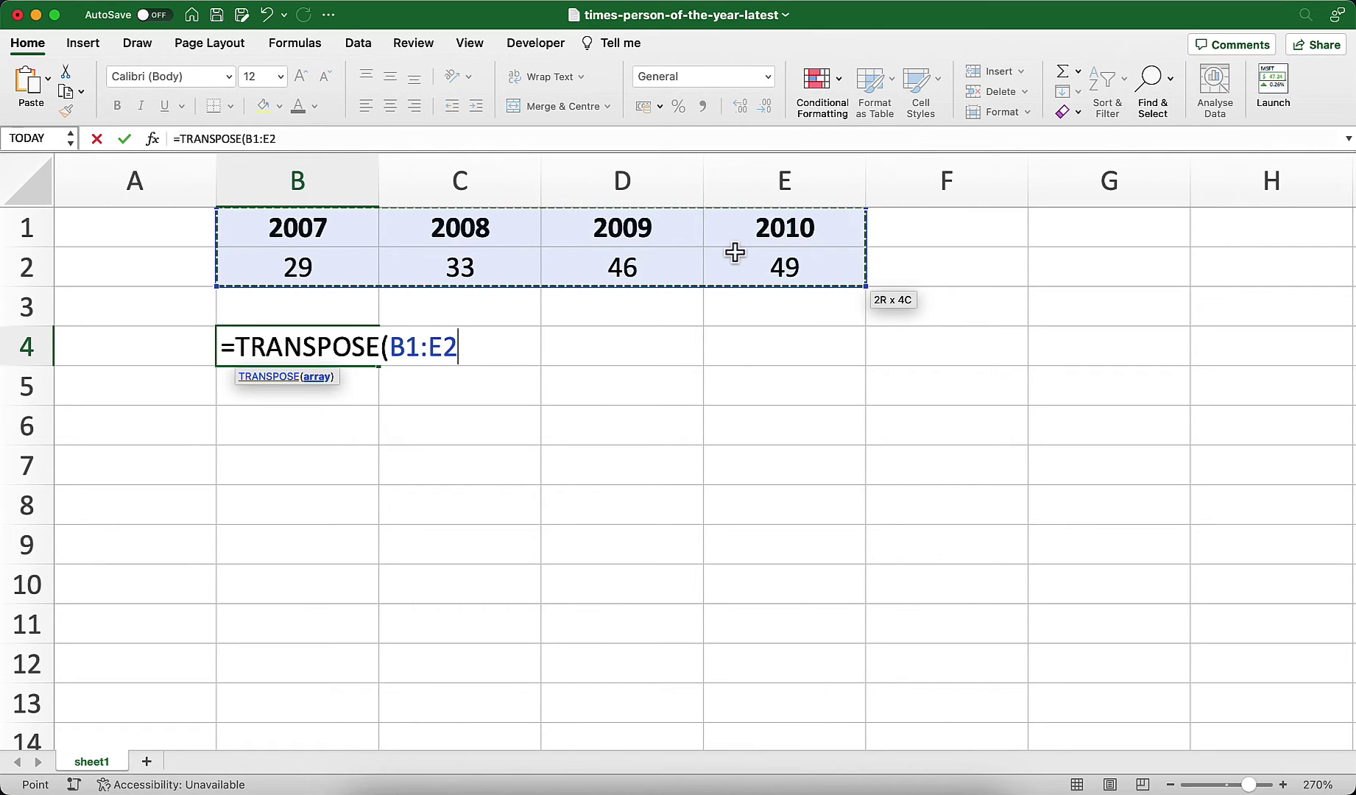
type(")")
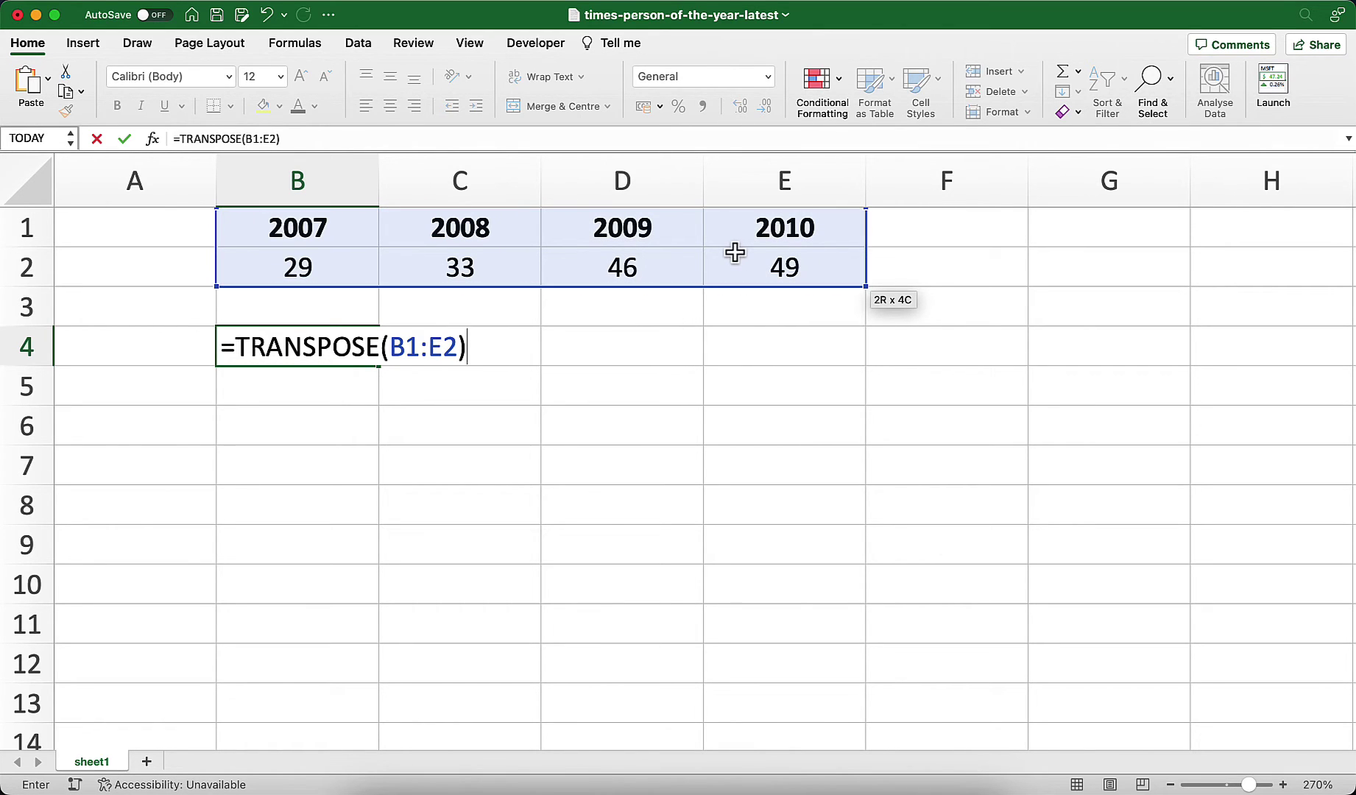
key("Return")
left_click(732, 354)
left_click(674, 415)
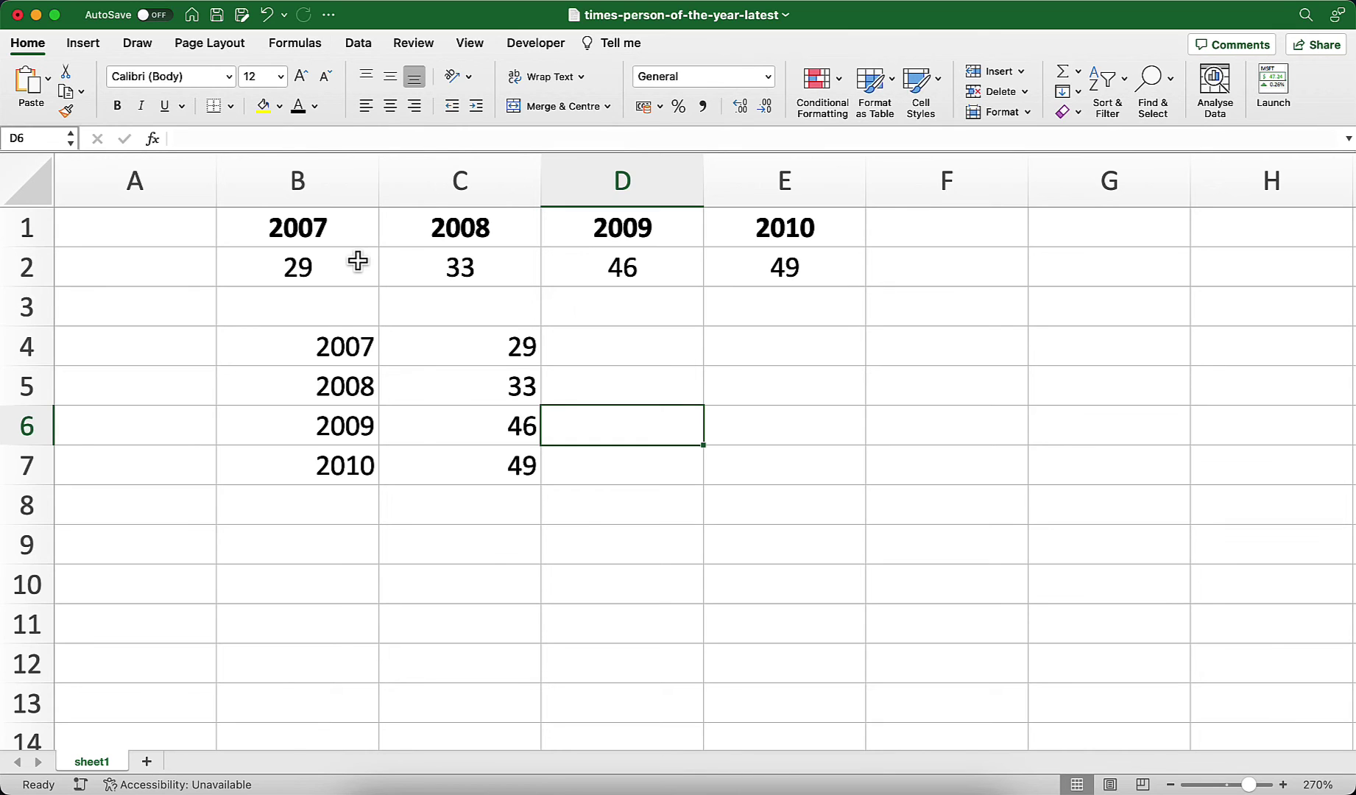
- Copy B1:E2 and paste it into E4:F7 as a static transposed block via Paste Special Transpose
left_click_drag(348, 240, 742, 256)
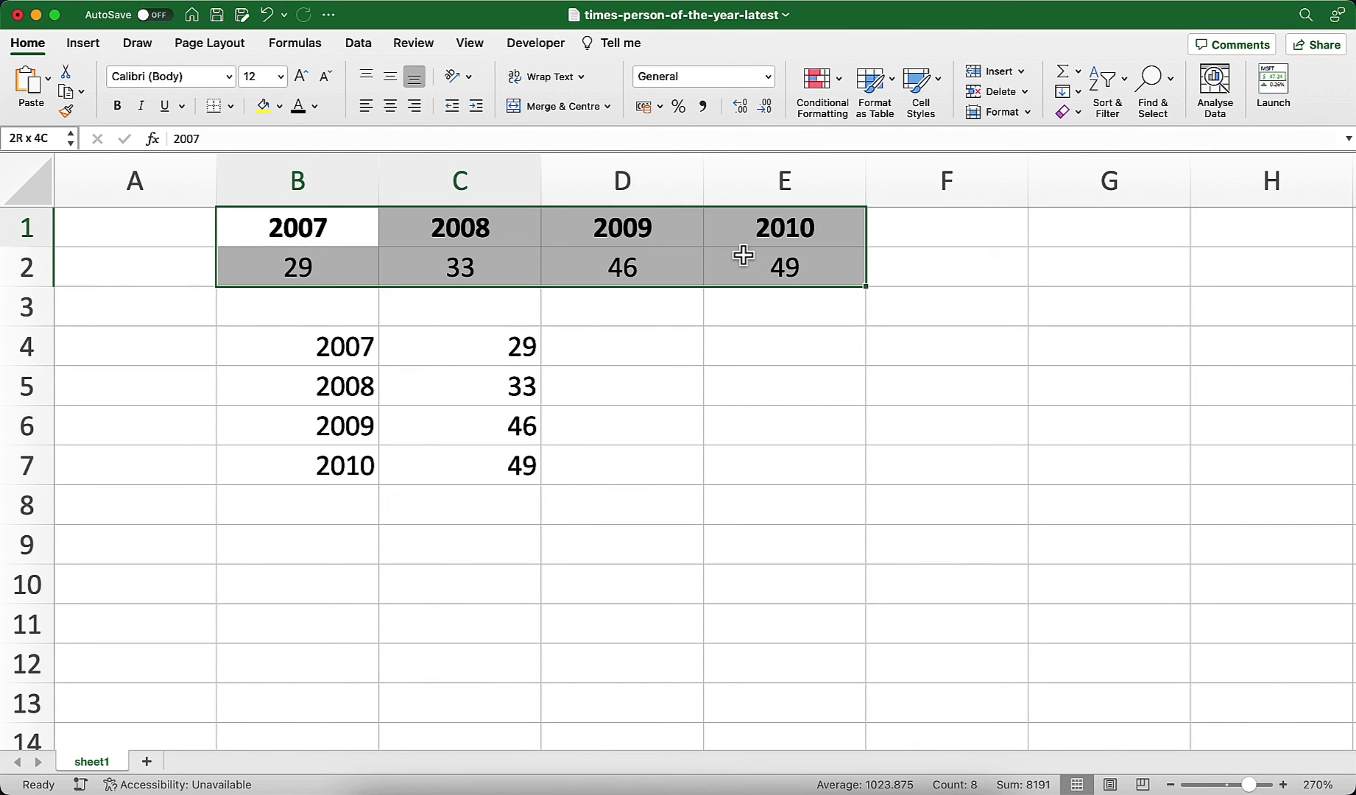
key("super+c")
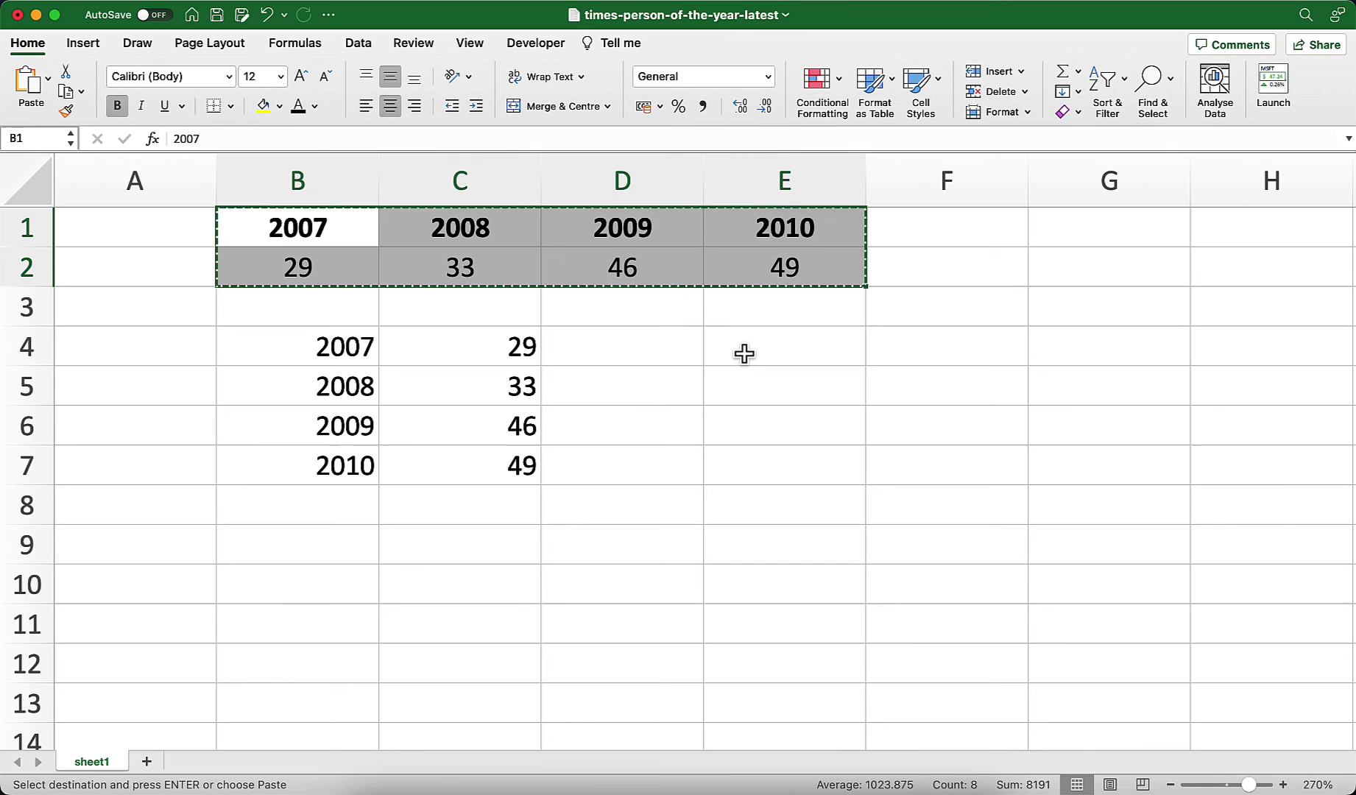
left_click(744, 353)
right_click(745, 355)
mouse_move(796, 329)
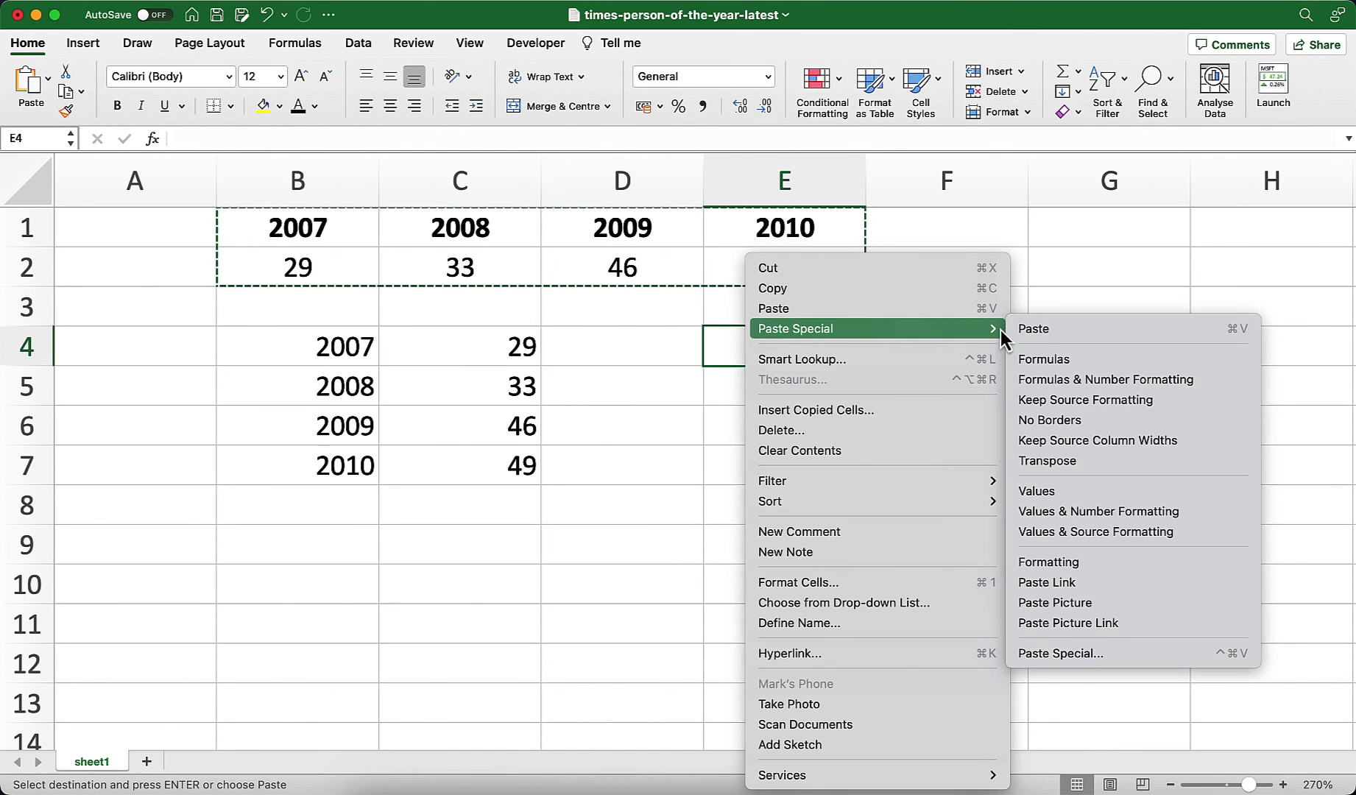
left_click(1063, 462)
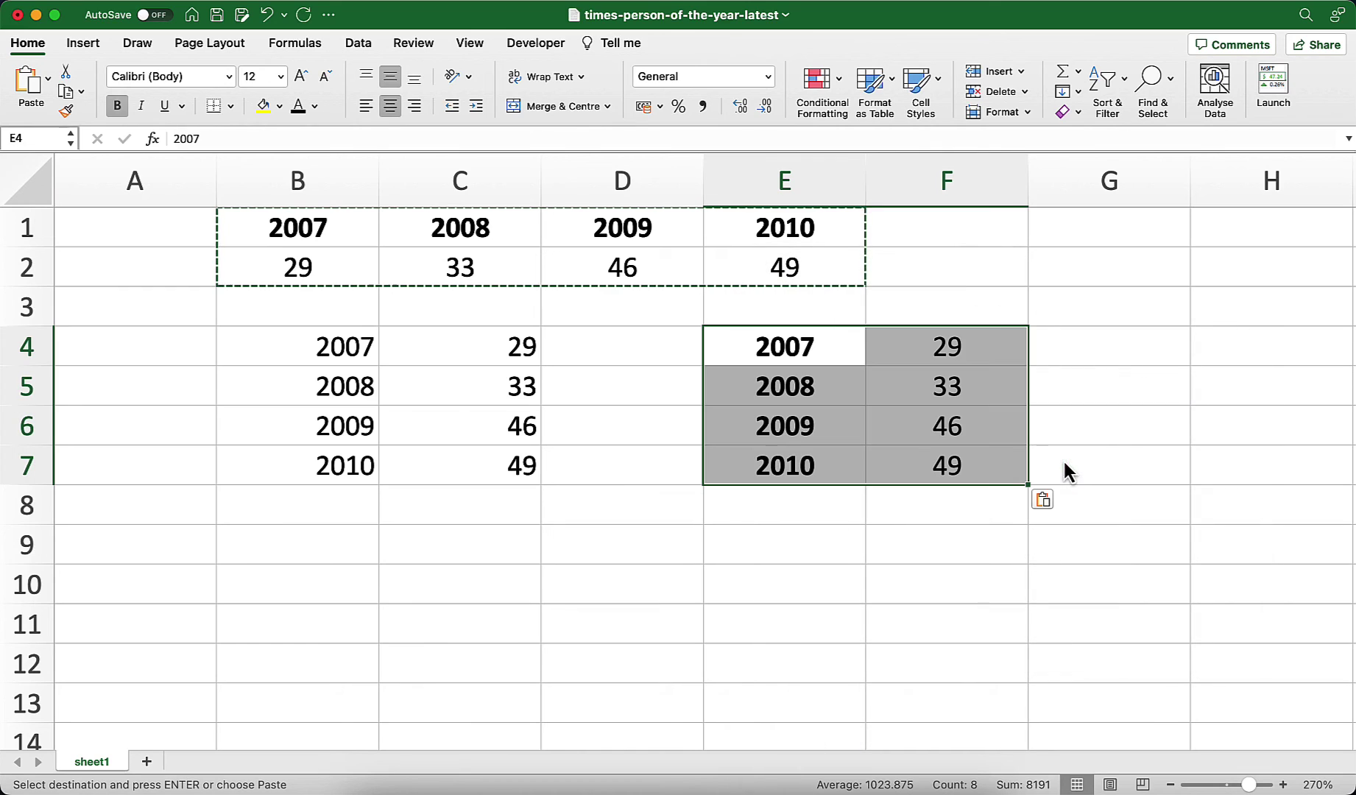
- Change the 2009 units value in D2 to 50 so only the TRANSPOSE copy updates
left_click(828, 530)
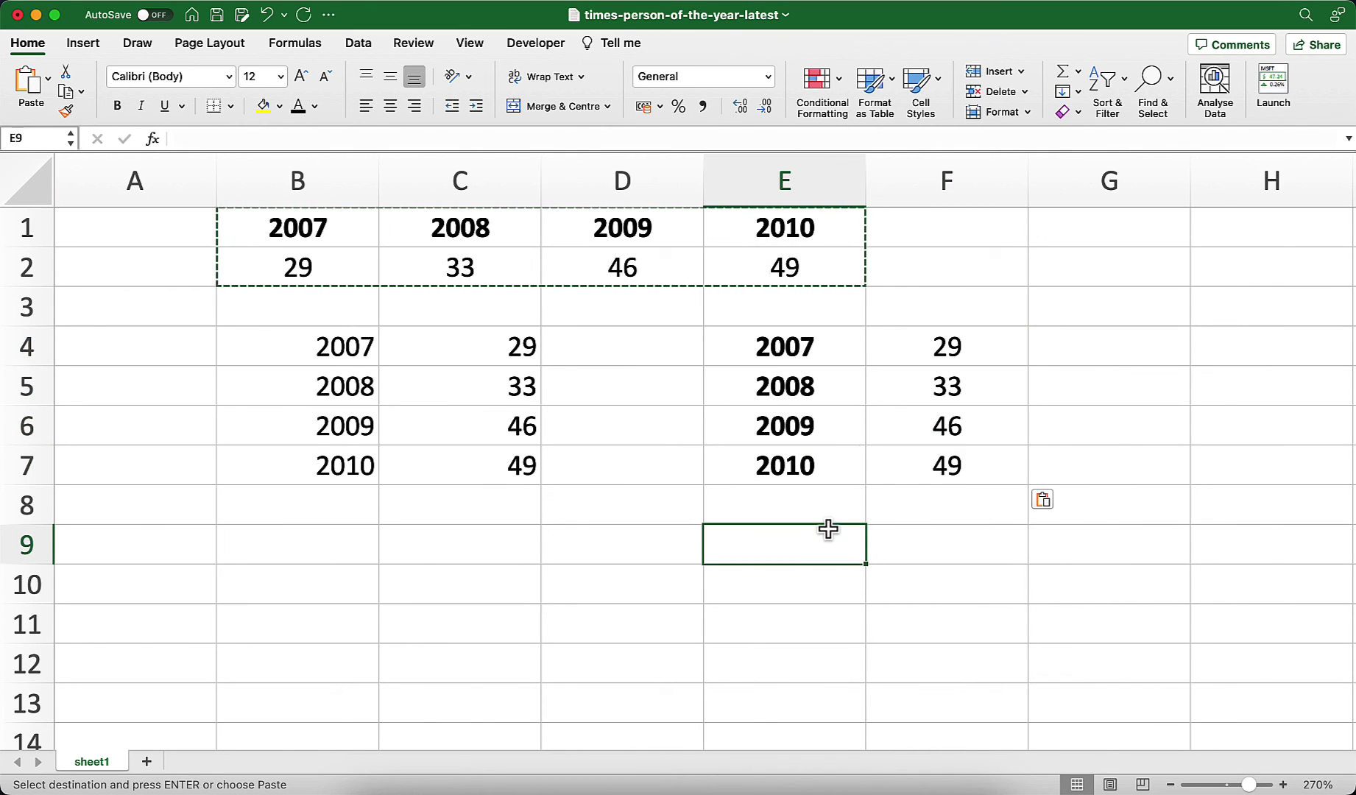
left_click(649, 276)
type("50")
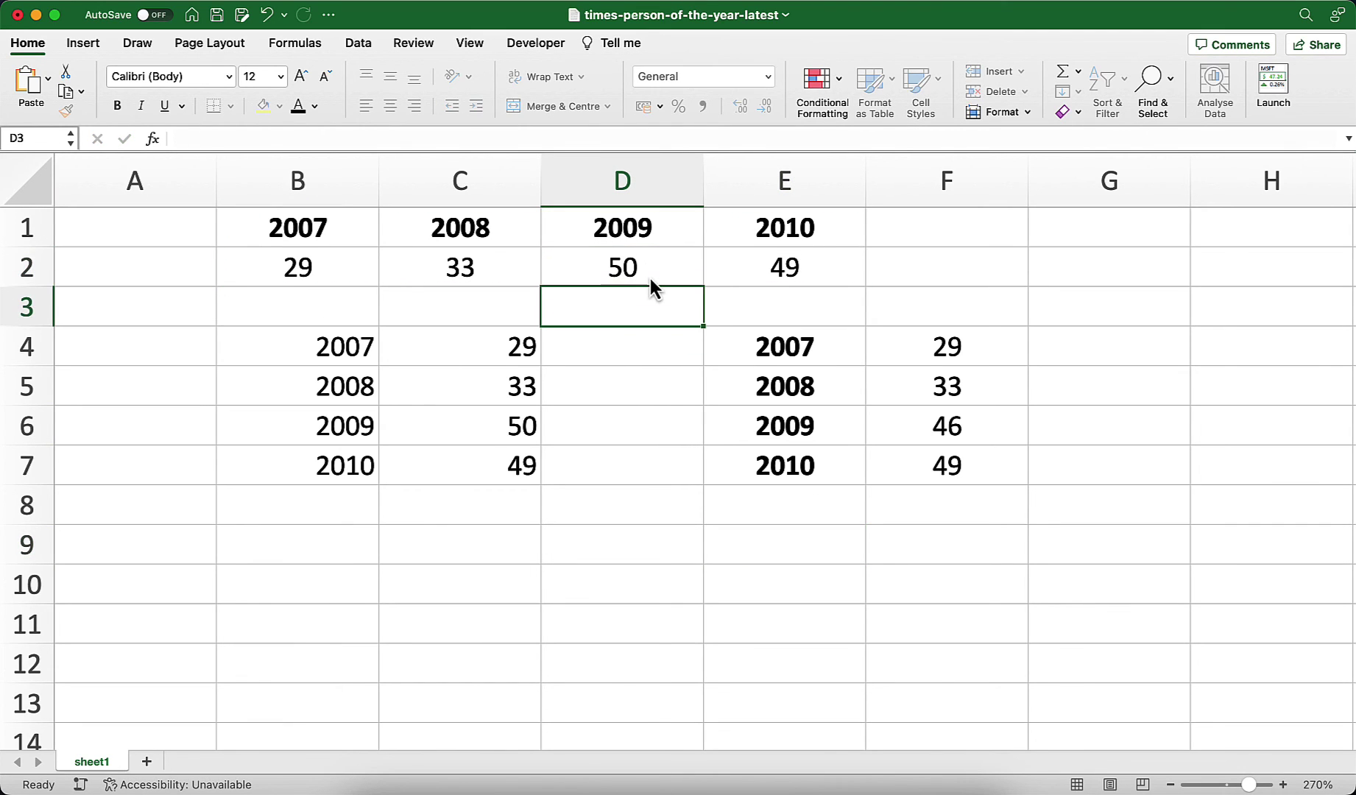